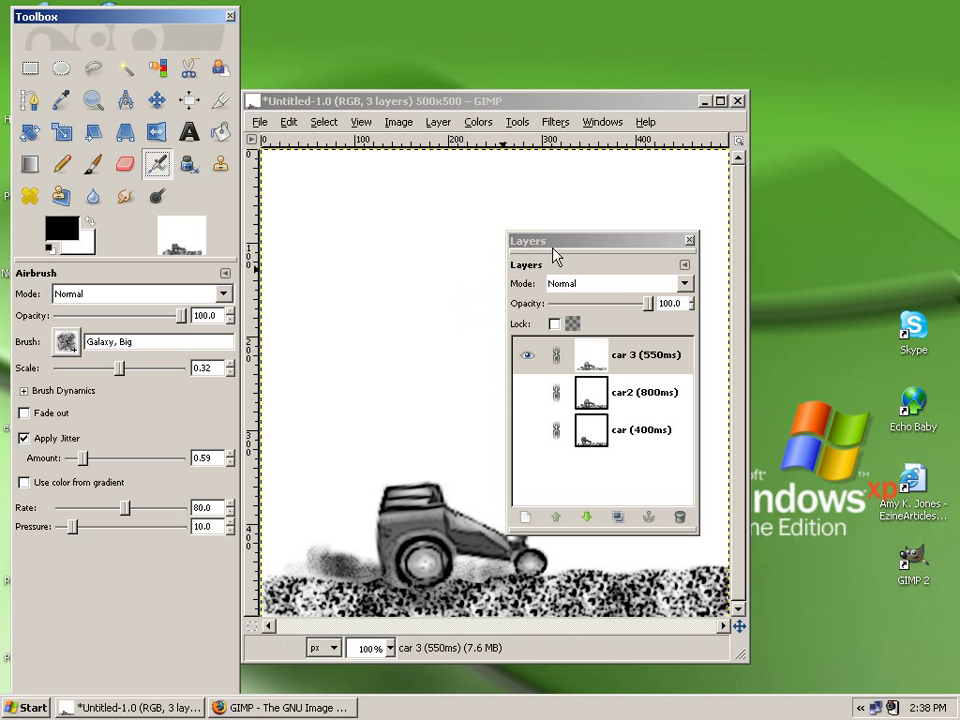
- Close the Layers dialog, reopen it from the dockable dialogs and place it over the image canvas
left_click_drag(555, 249, 555, 228)
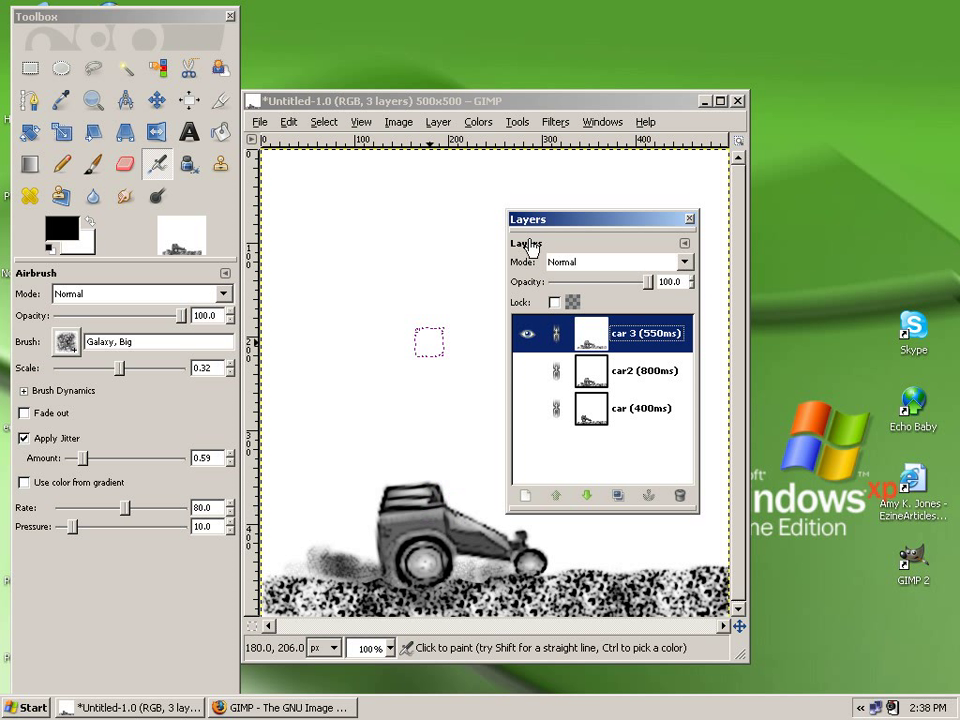
left_click_drag(616, 224, 579, 226)
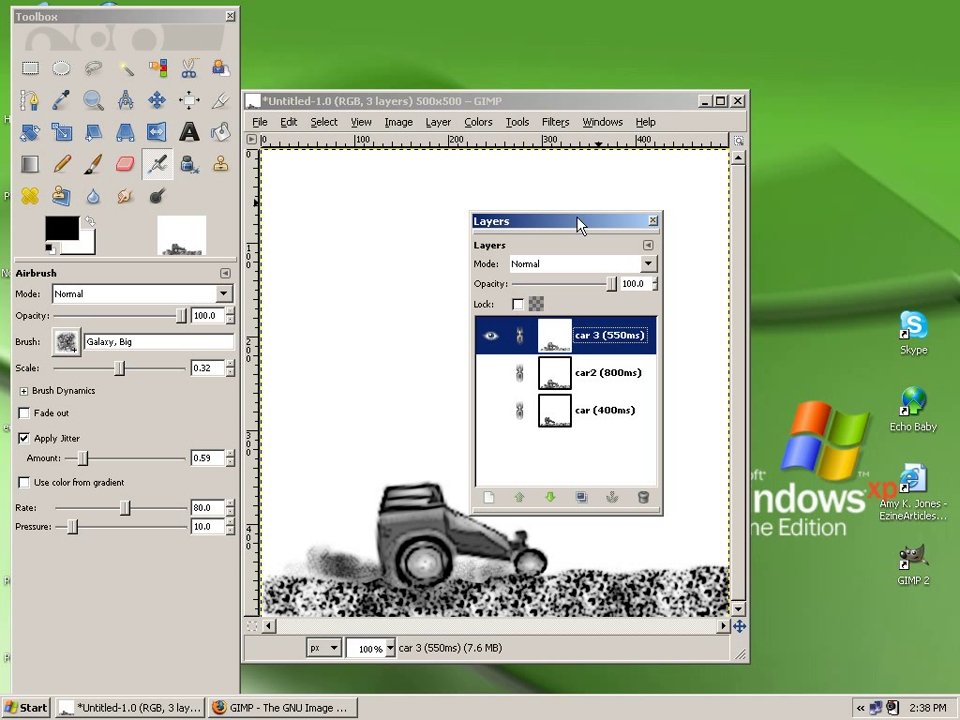
left_click(653, 221)
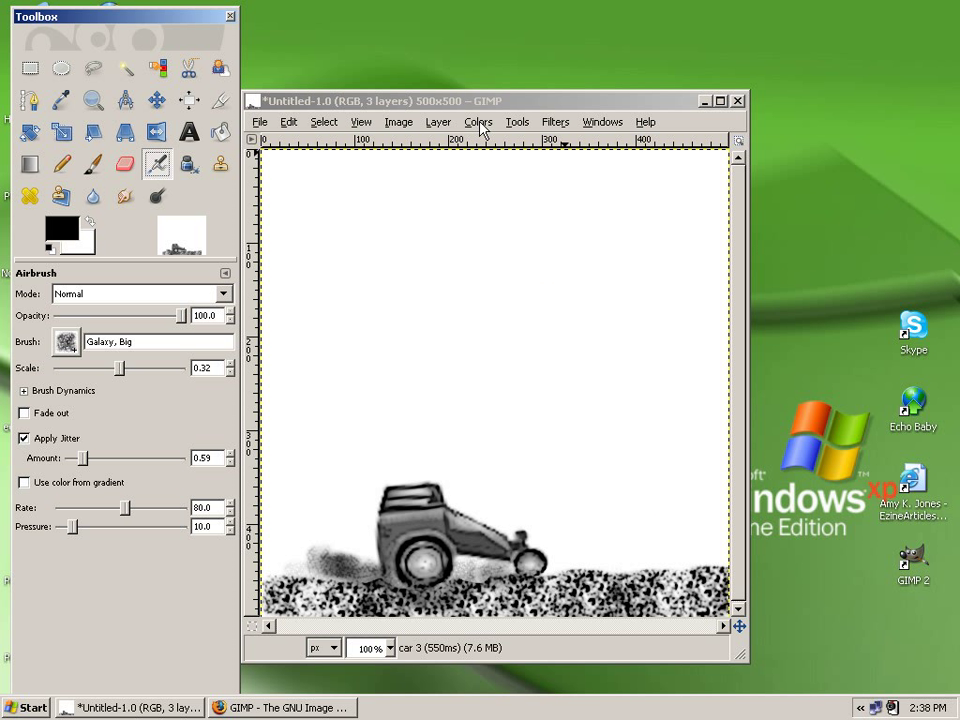
left_click(600, 122)
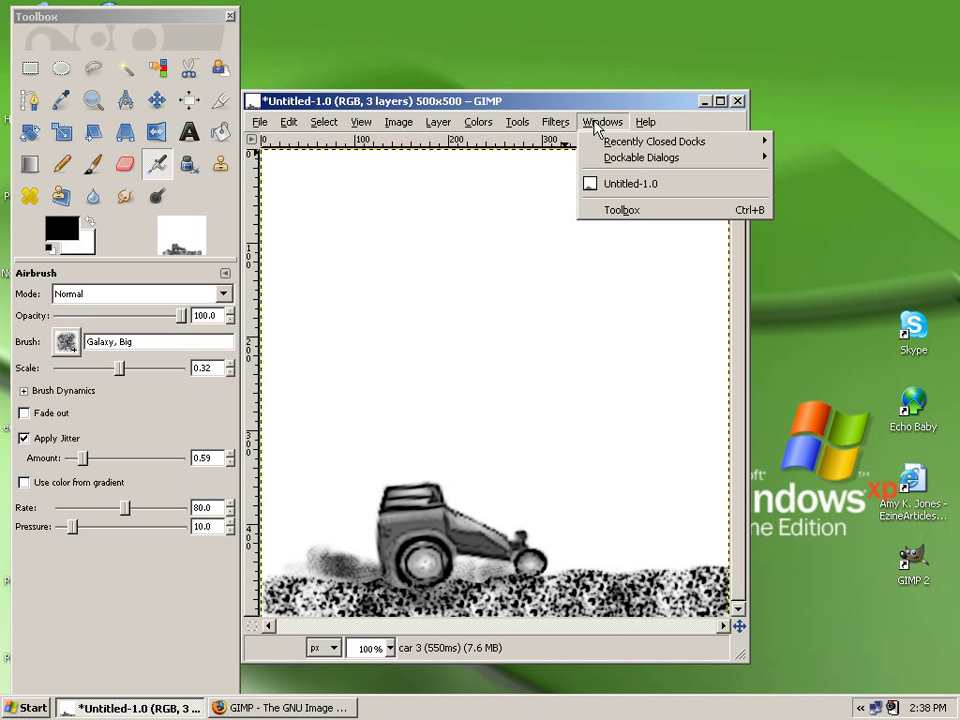
mouse_move(600, 166)
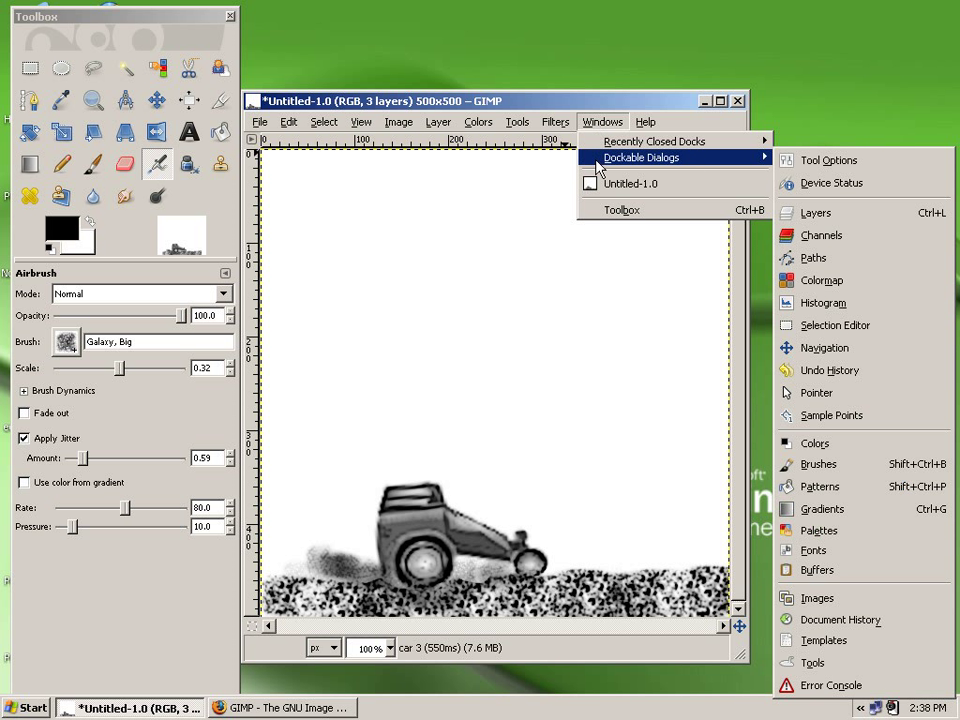
left_click(813, 215)
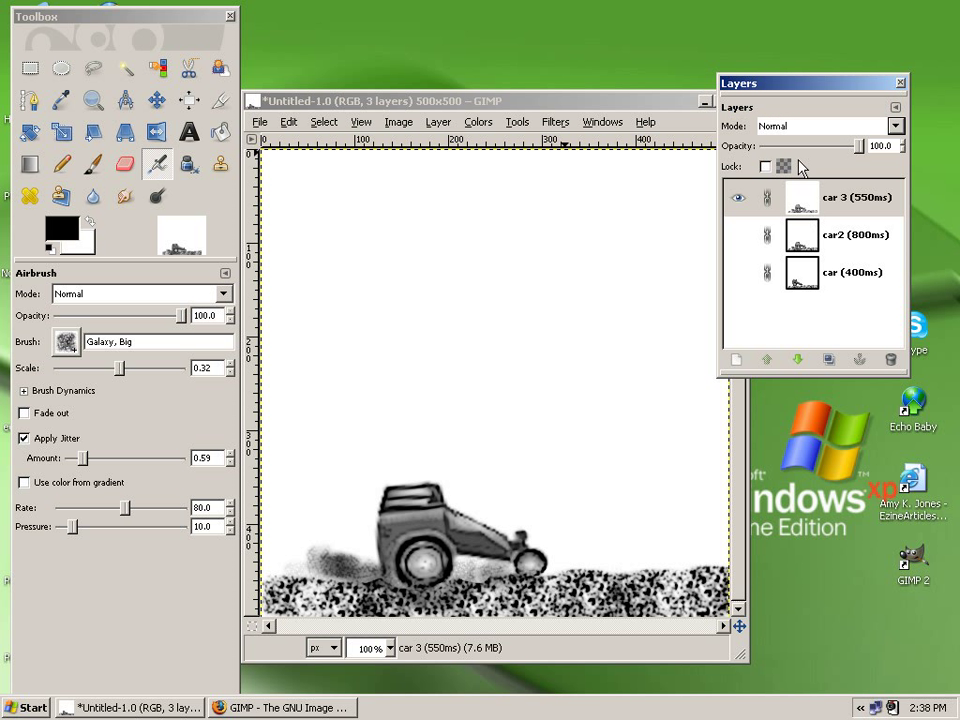
left_click_drag(780, 86, 558, 196)
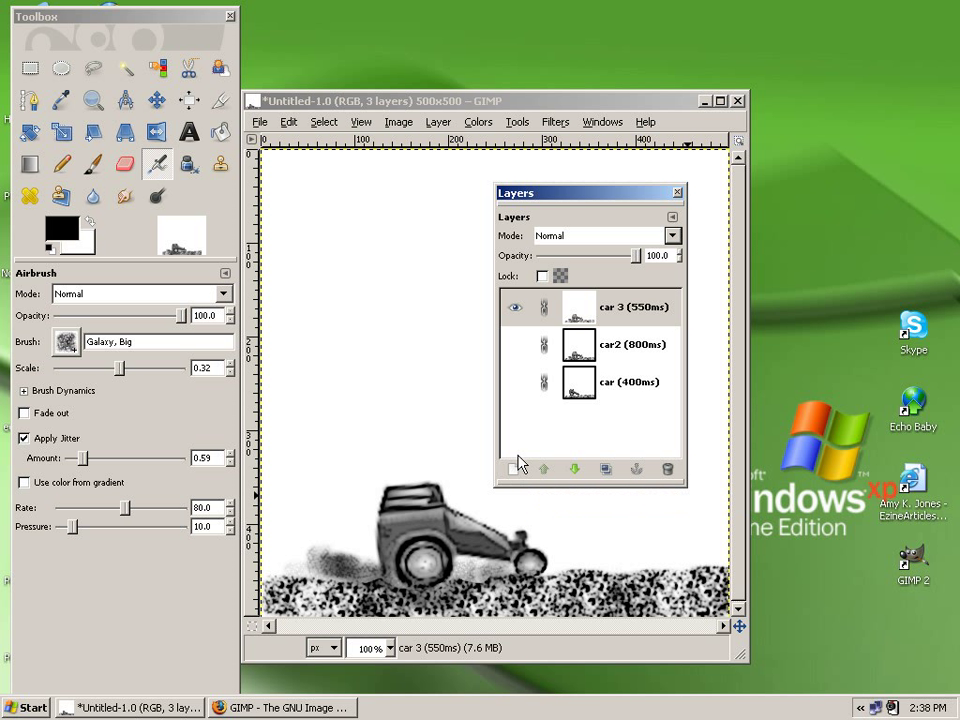
- Make the car2 and car layers visible, and hide all three car layers
left_click(515, 344)
left_click(515, 381)
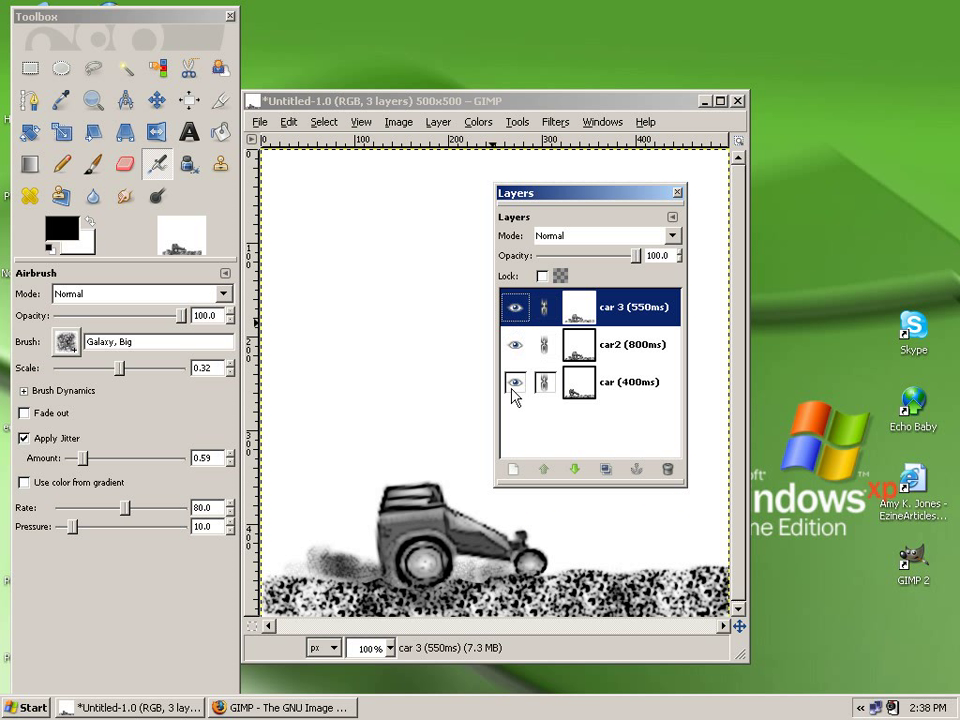
left_click(515, 308)
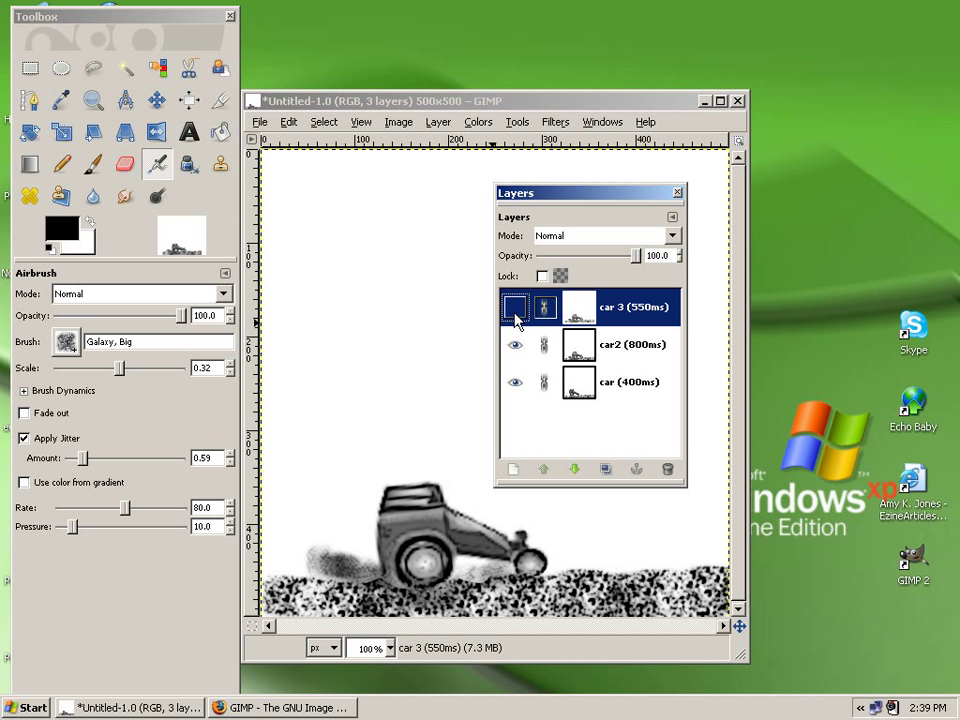
left_click(515, 345)
left_click(515, 383)
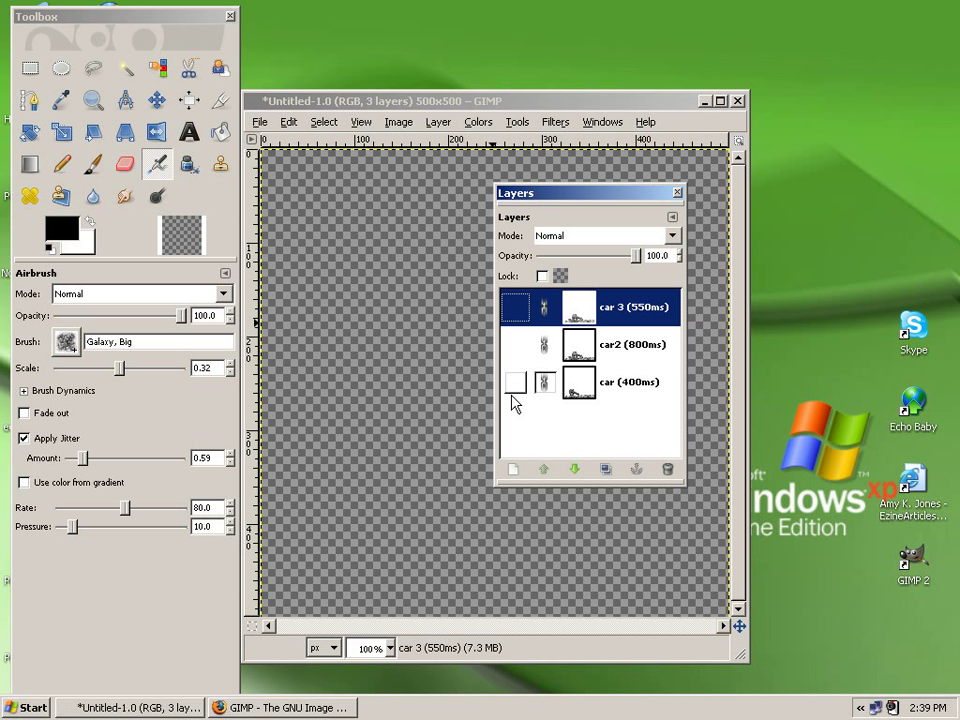
- Make the car and car2 layers visible again, leaving car 3 hidden
left_click(515, 383)
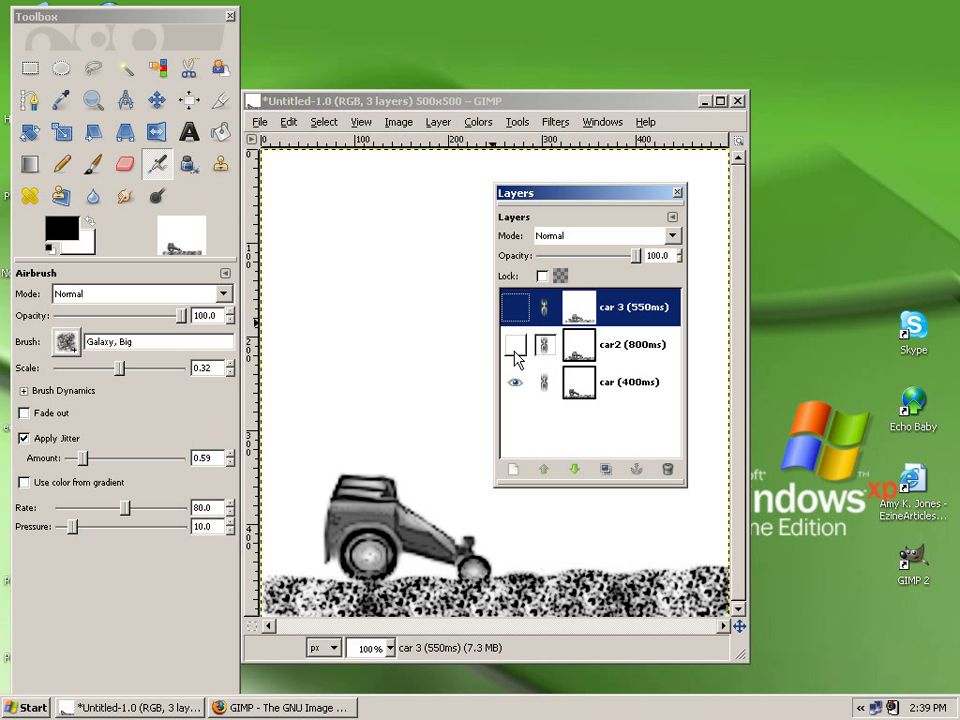
left_click(515, 345)
left_click(515, 381)
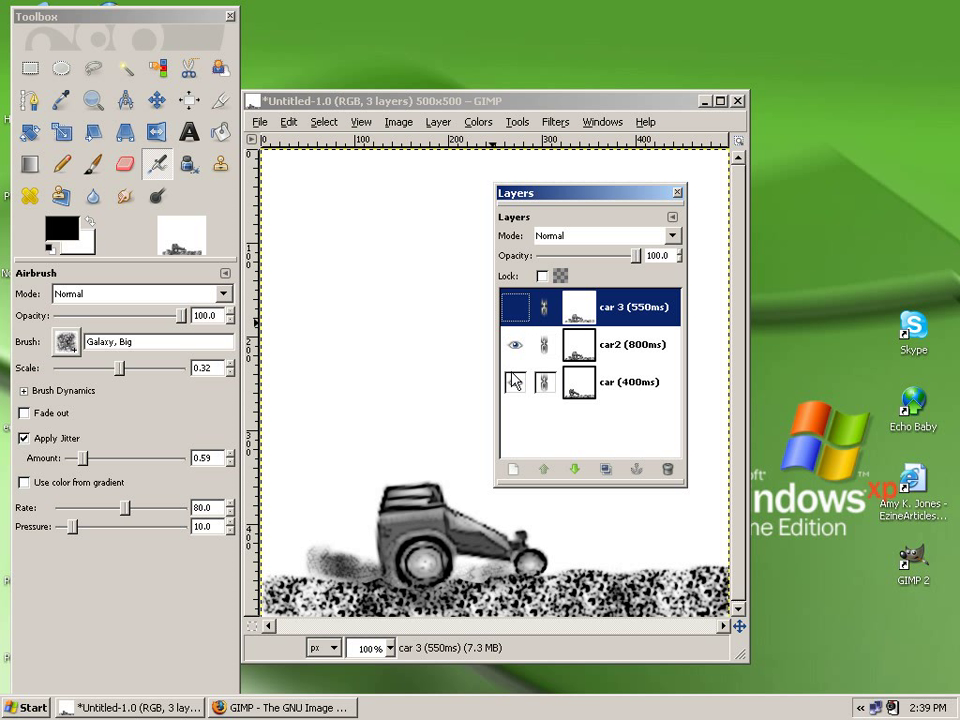
left_click(516, 381)
- Unlink the car 3, car2 and car layers from one another
left_click(544, 307)
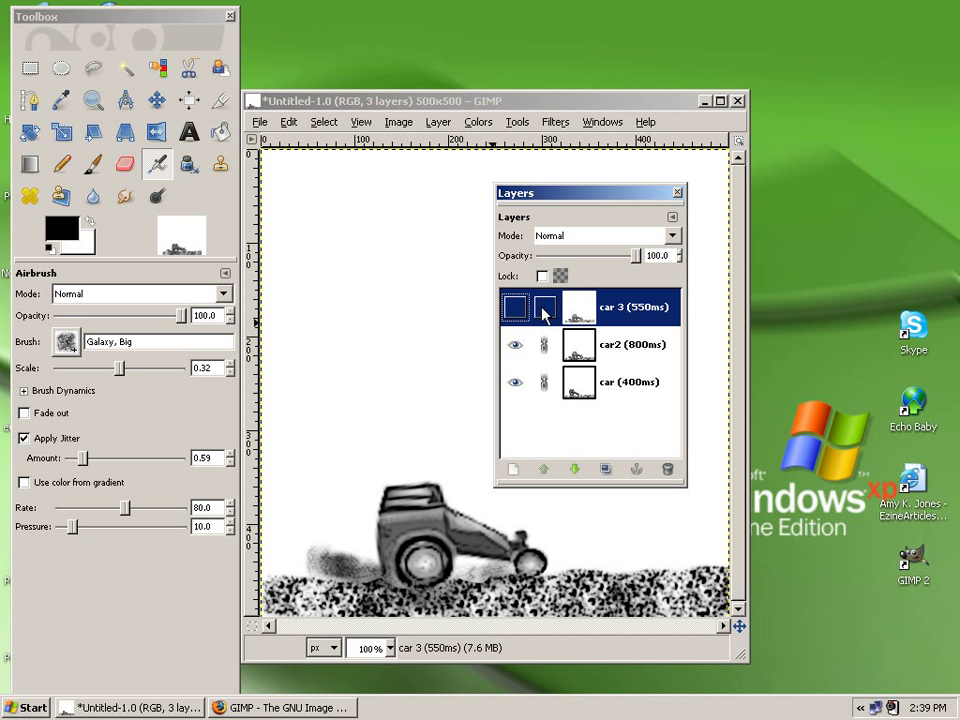
left_click(544, 345)
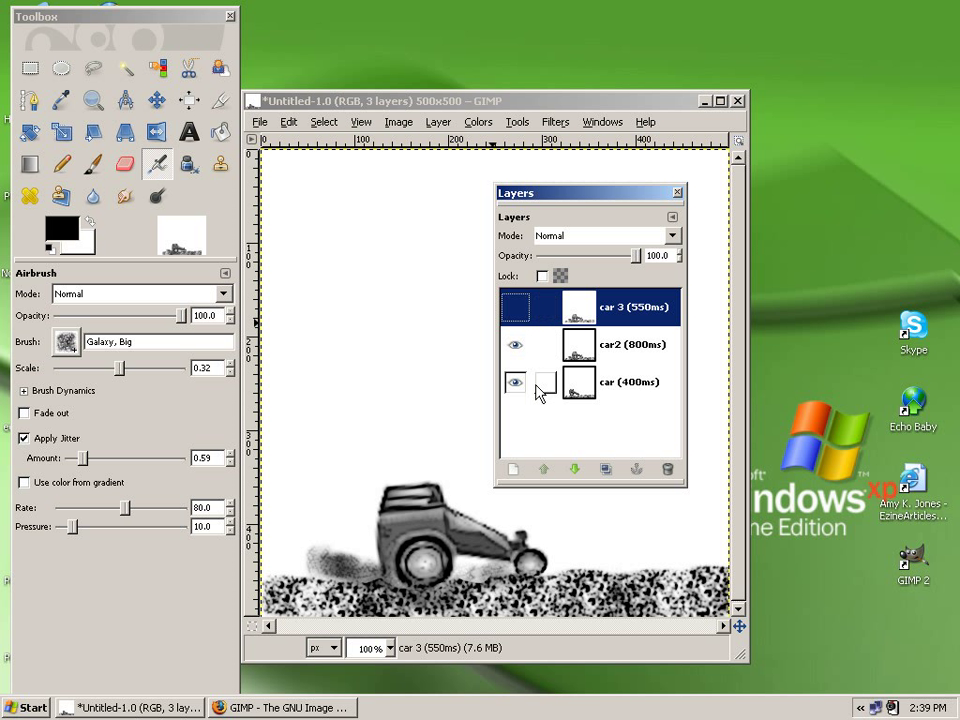
left_click(544, 383)
left_click(549, 366)
left_click(544, 307)
left_click(545, 384)
left_click(546, 348)
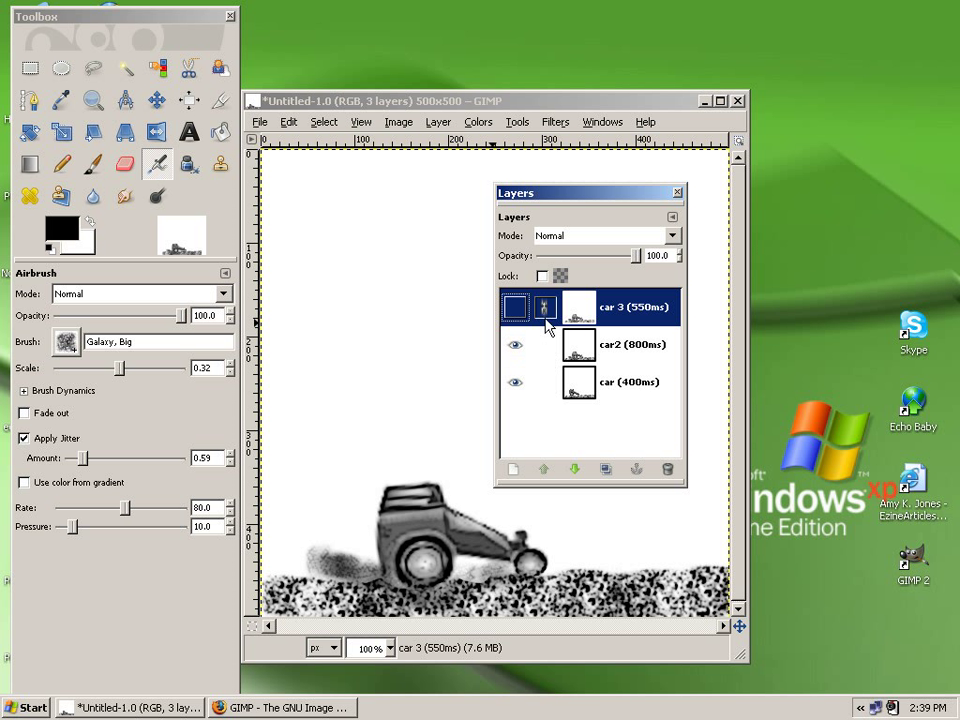
left_click(544, 307)
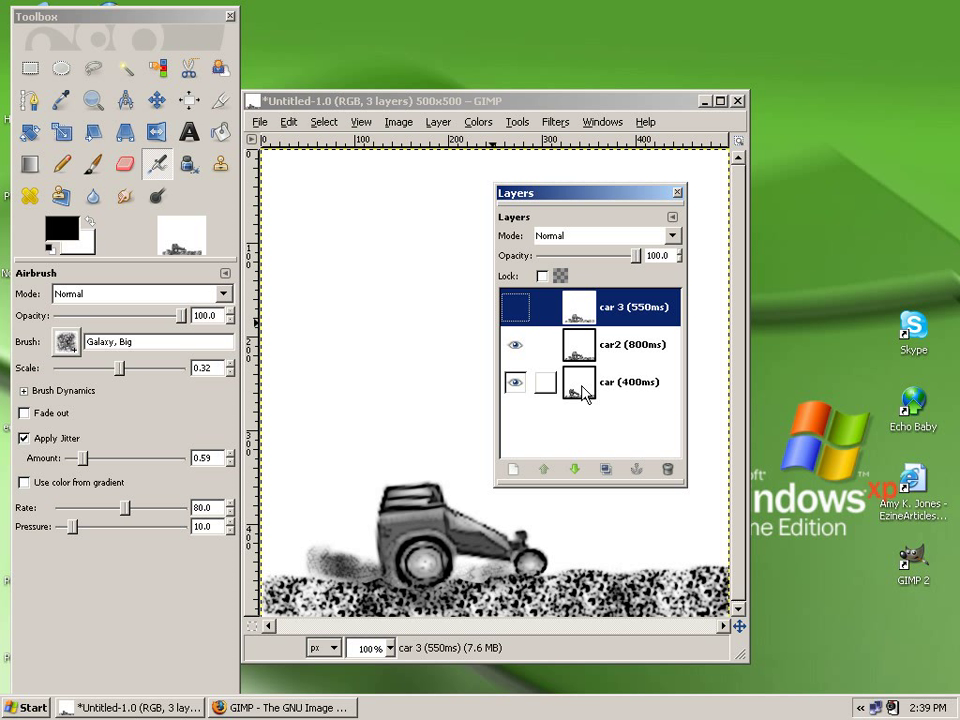
- Edit the bottom layer's attributes and enter the layer name with its frame delay as car (400ms)
double_click(580, 385)
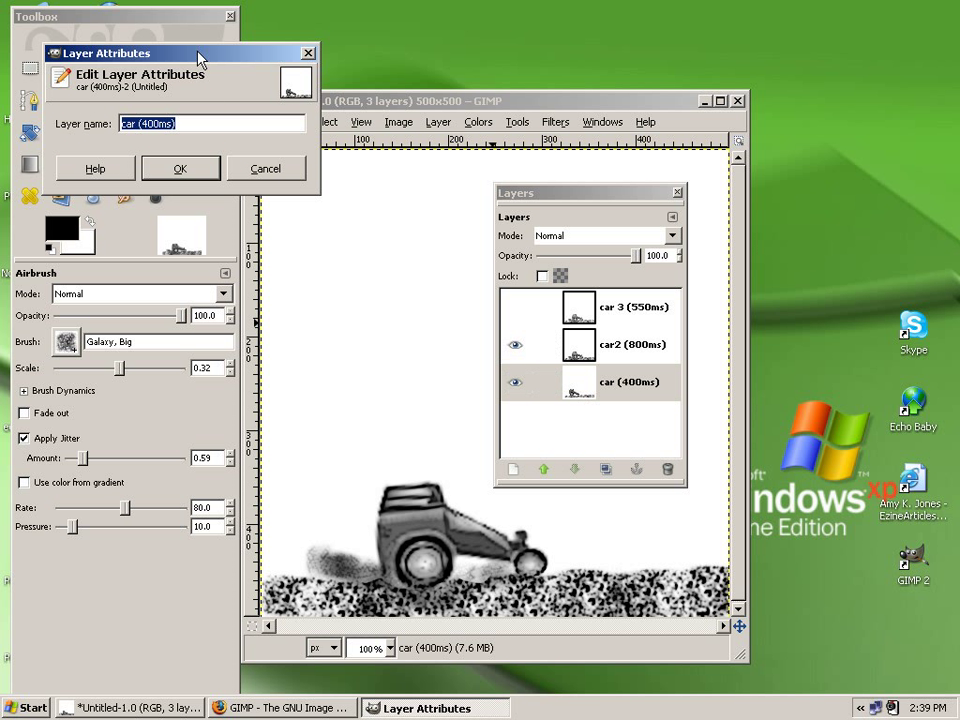
left_click_drag(204, 60, 561, 261)
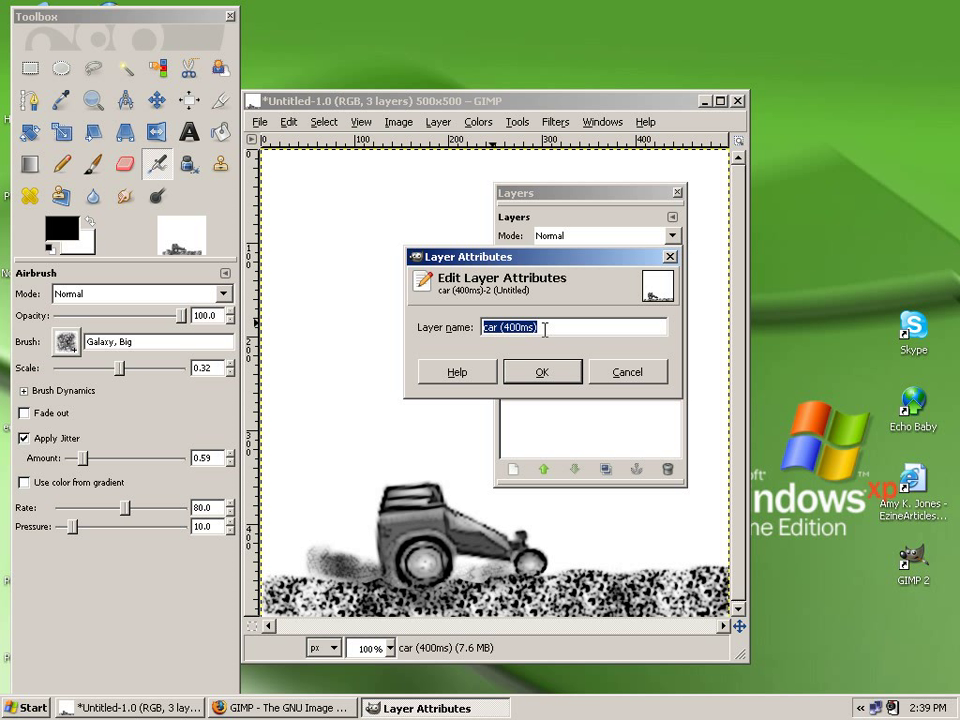
type("ca")
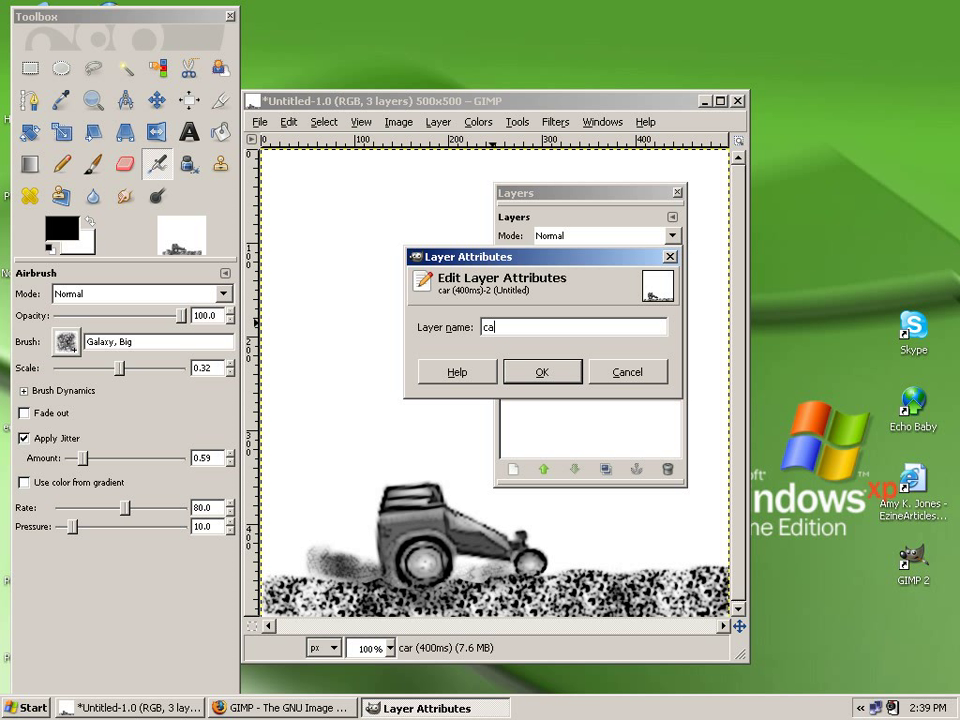
type("r (")
type("400ms)")
left_click(540, 378)
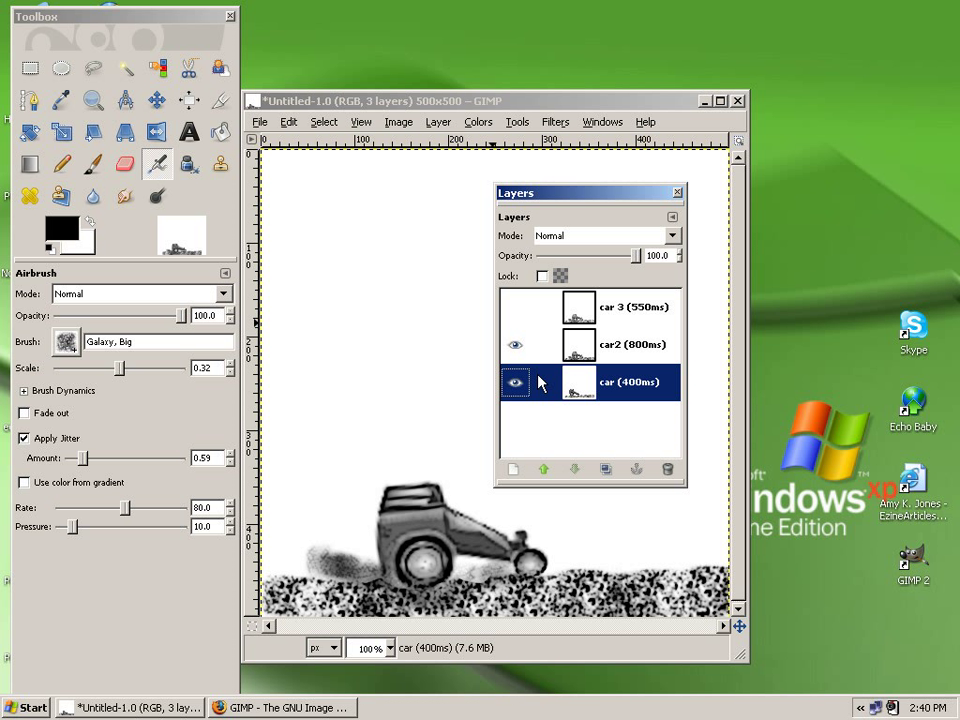
- Check the car2 layer's name and frame delay in its layer attributes
left_click(579, 351)
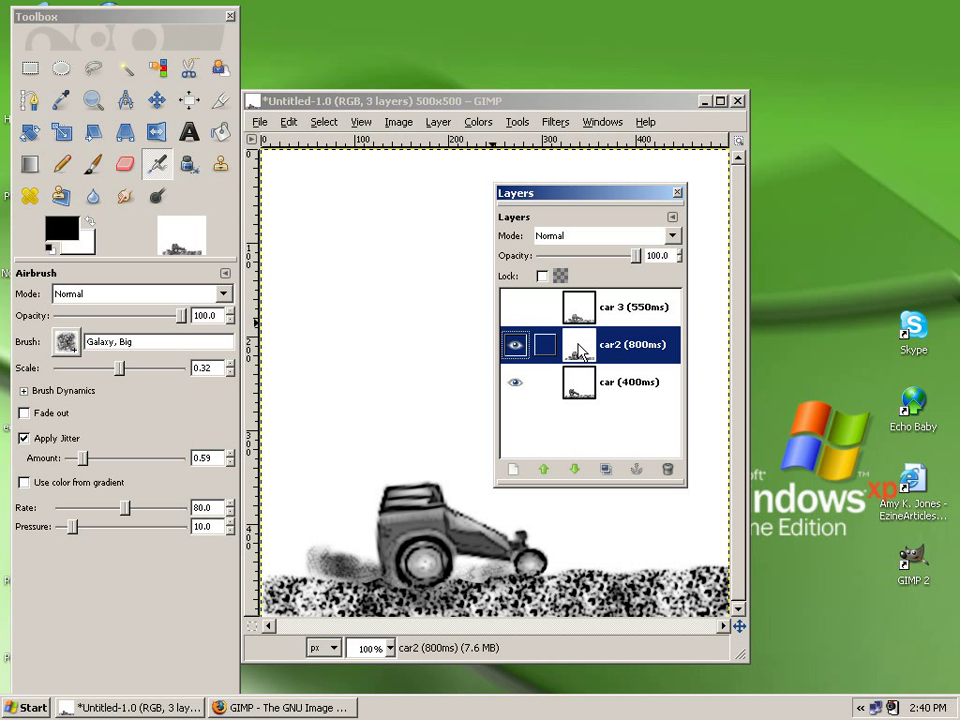
double_click(579, 351)
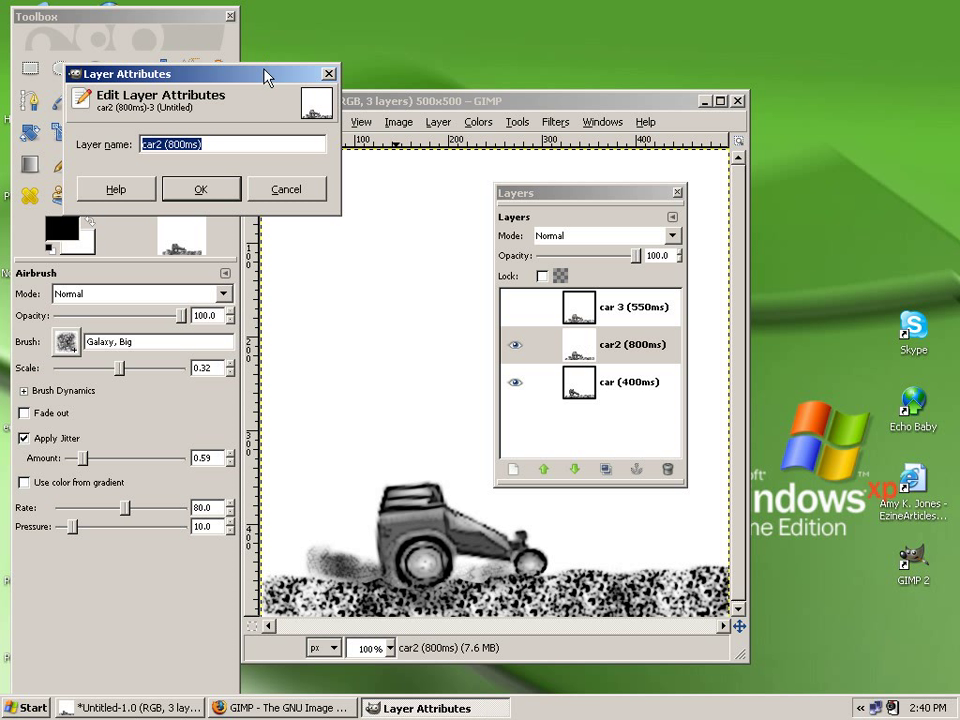
left_click_drag(268, 77, 405, 207)
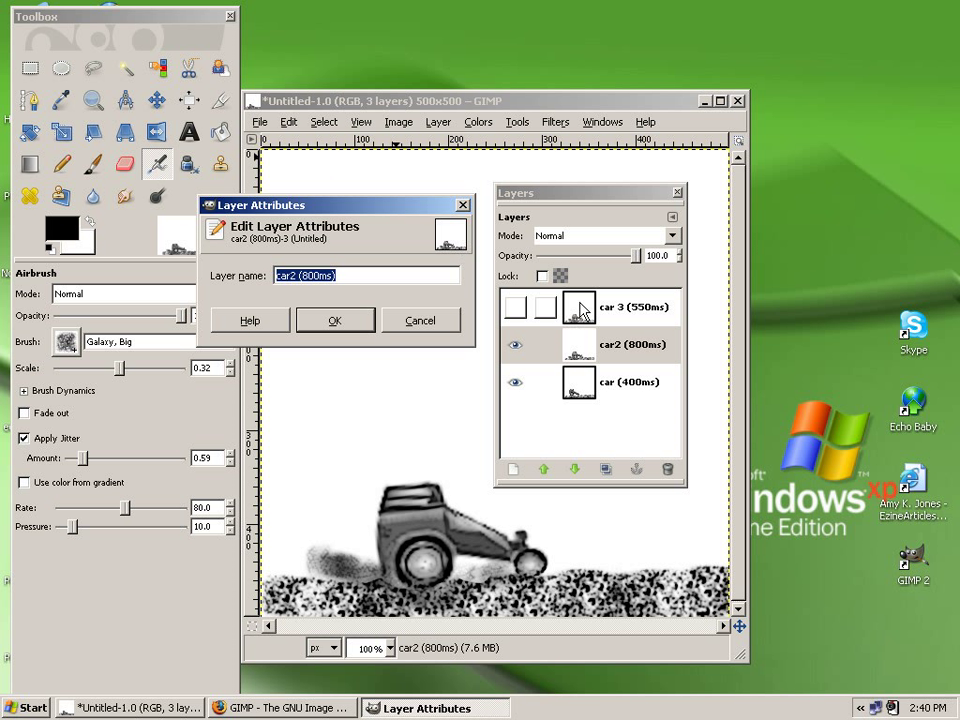
left_click(313, 322)
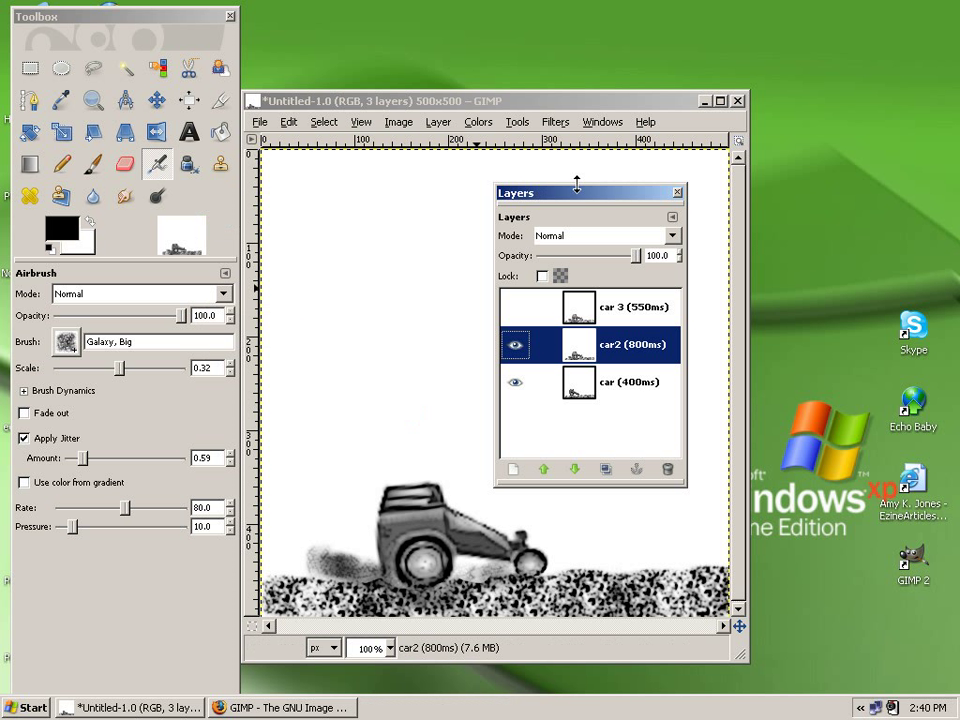
- Place the Layers dialog beside the image, and preview the car animation with the Animation Playback filter
left_click_drag(574, 199, 838, 270)
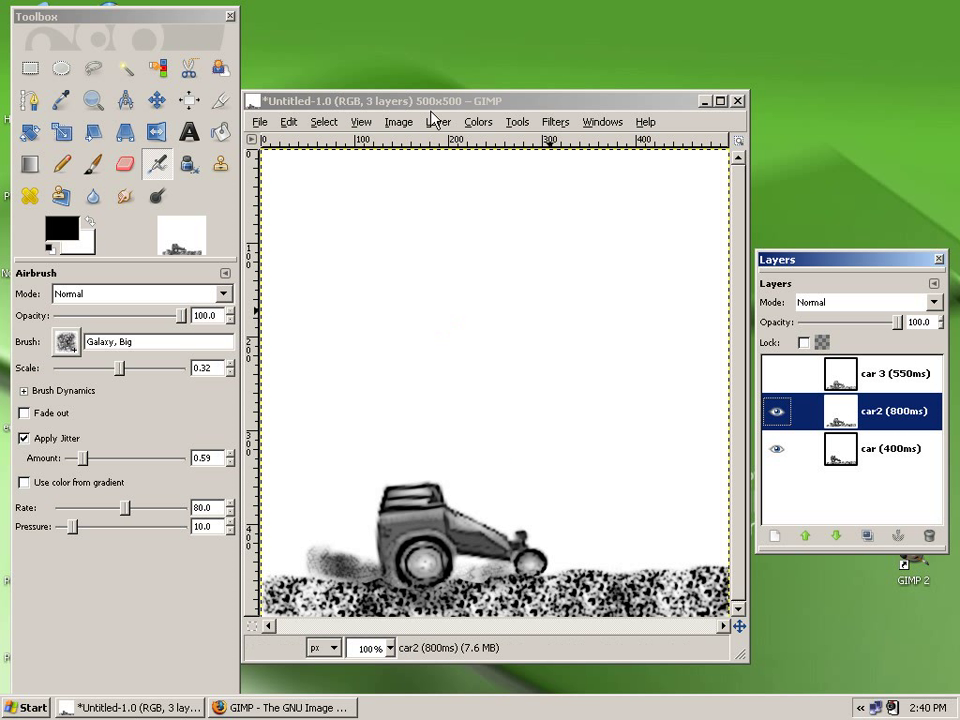
left_click(527, 102)
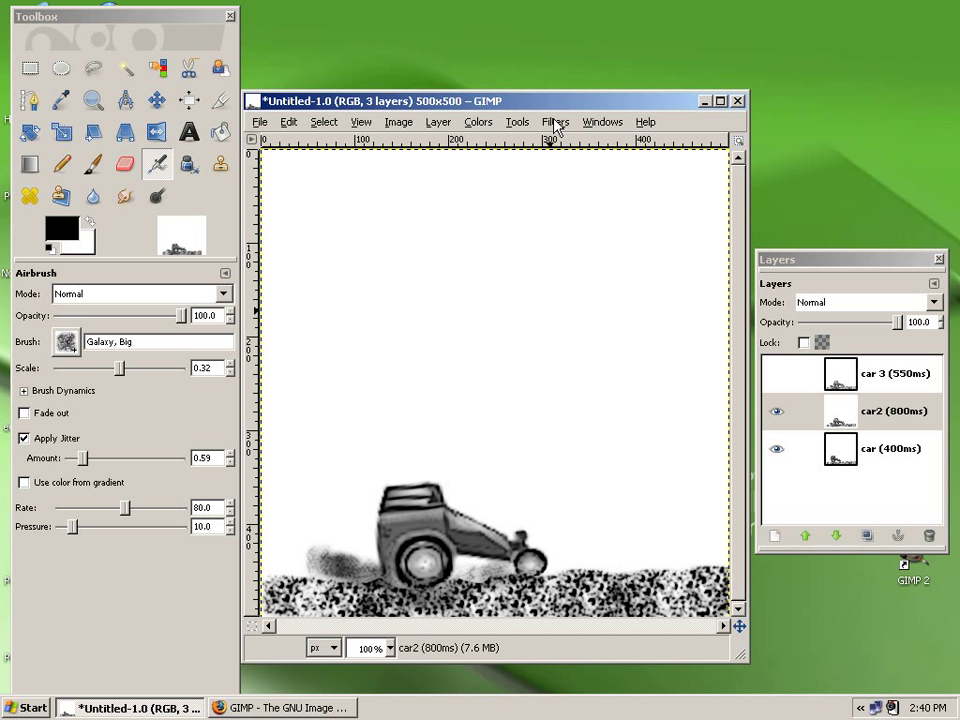
left_click(555, 123)
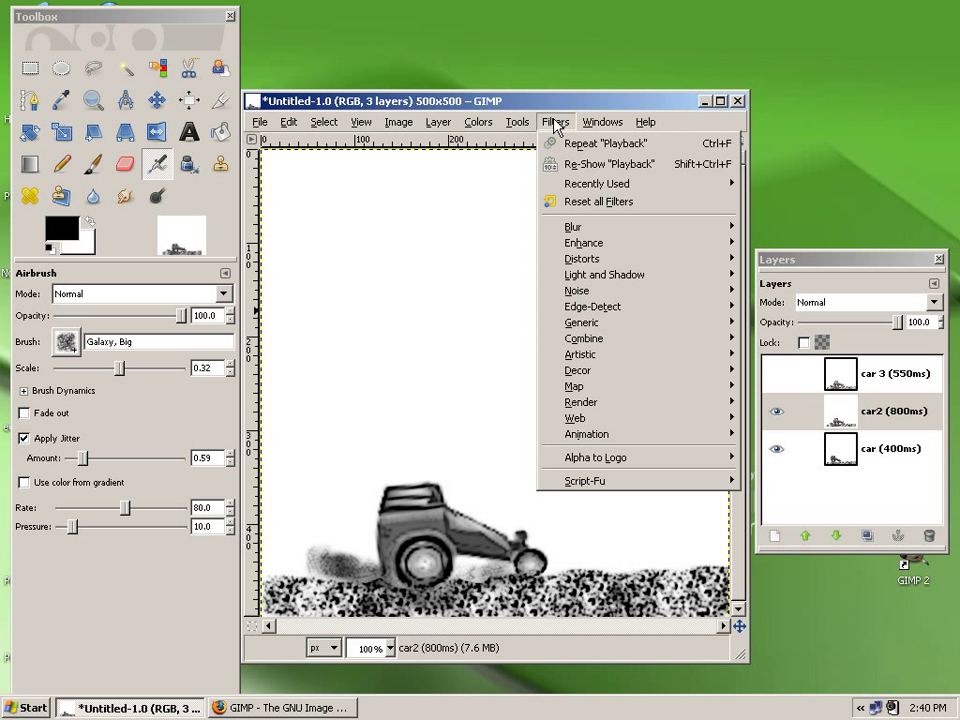
mouse_move(560, 438)
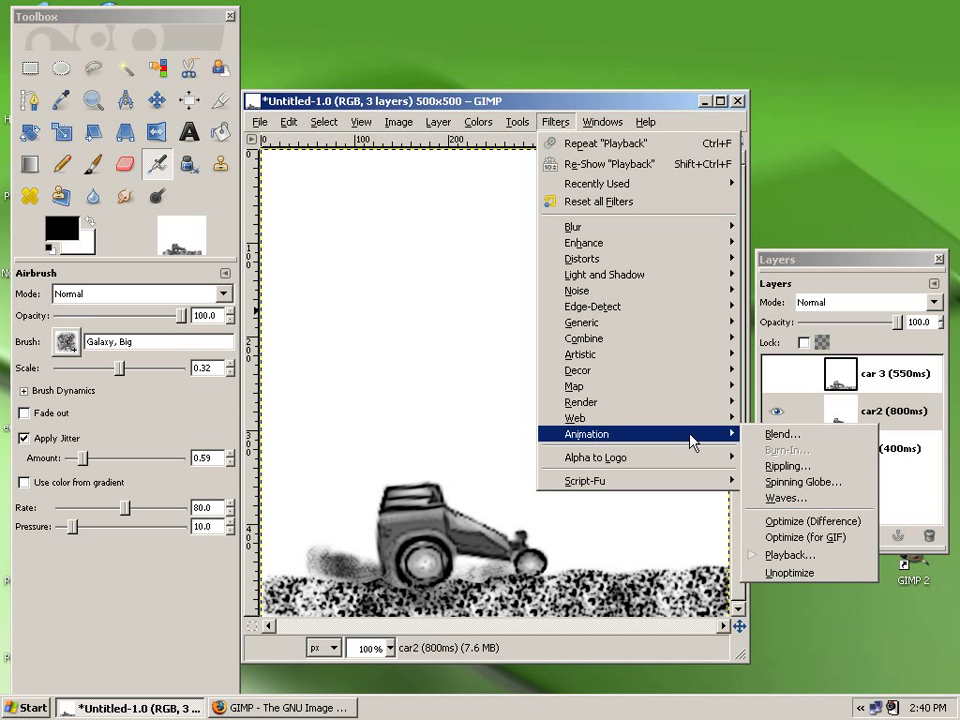
left_click(793, 557)
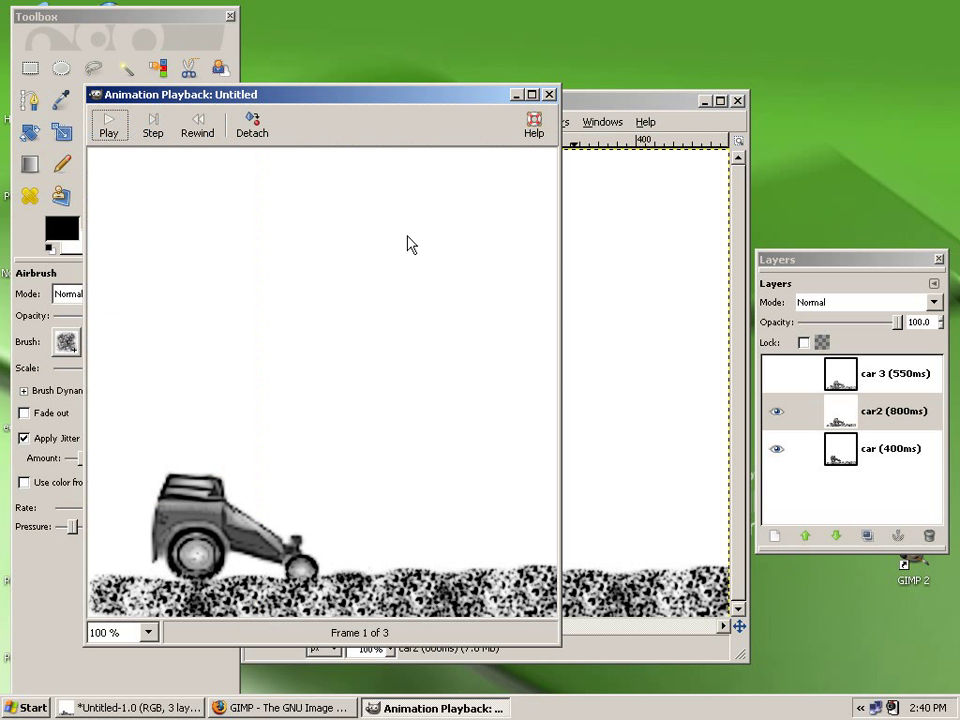
left_click_drag(332, 94, 518, 113)
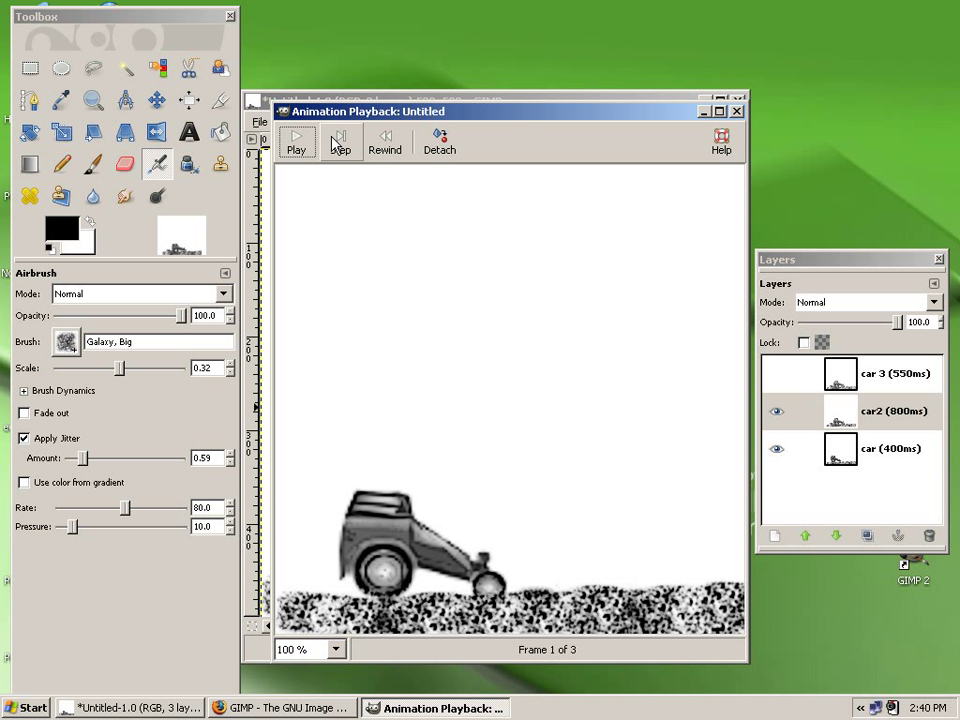
left_click(301, 146)
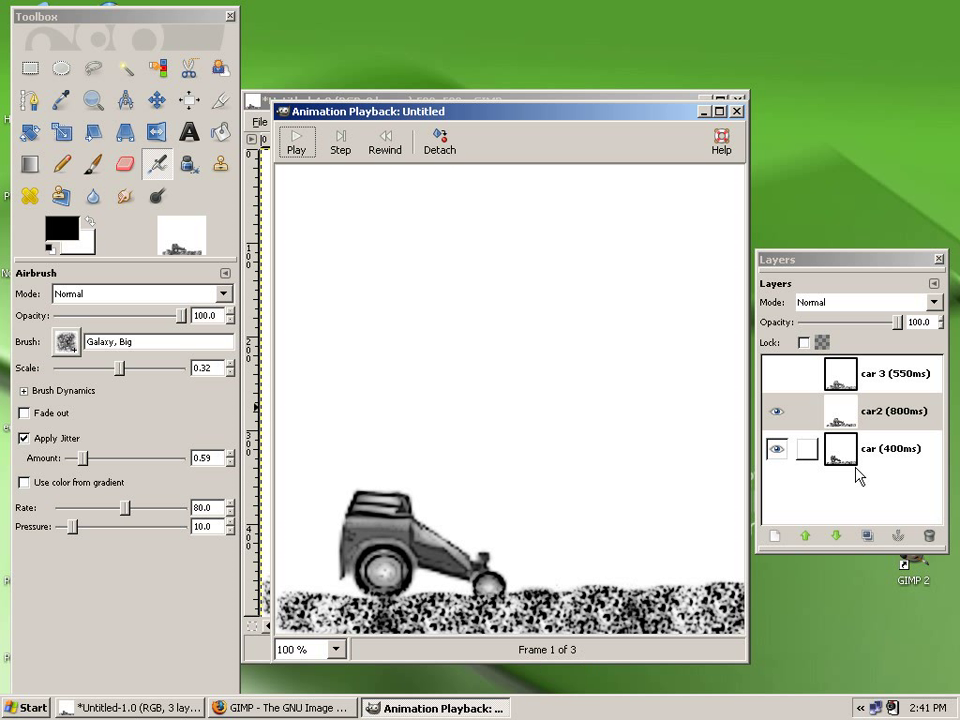
- Select the car (400ms) layer, and detach the animation preview, moving the frame partly outside the playback window
left_click(831, 261)
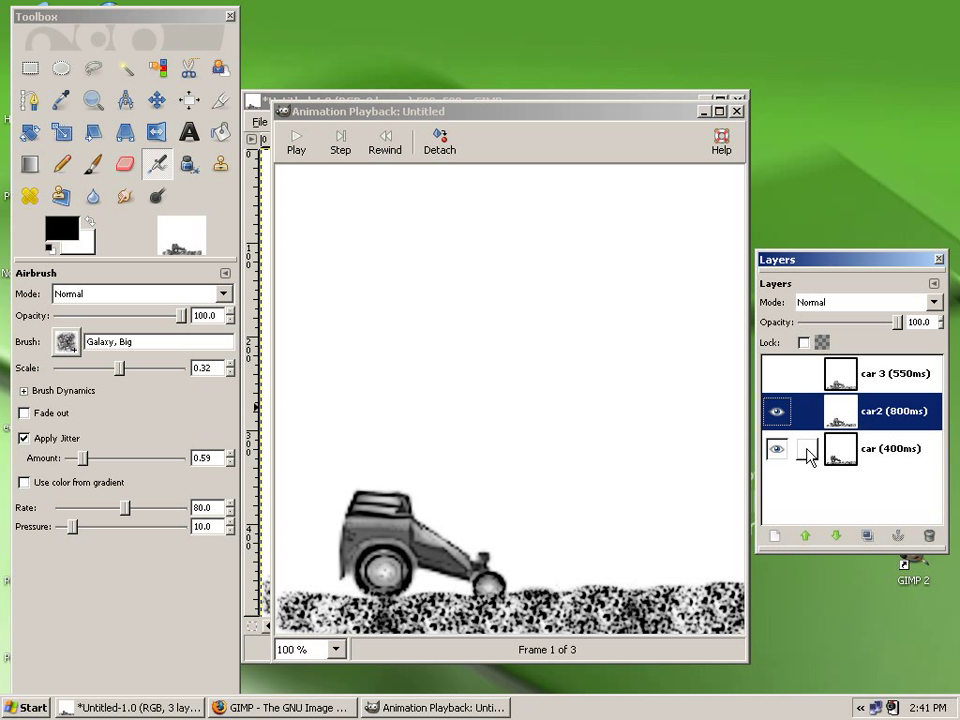
left_click(870, 458)
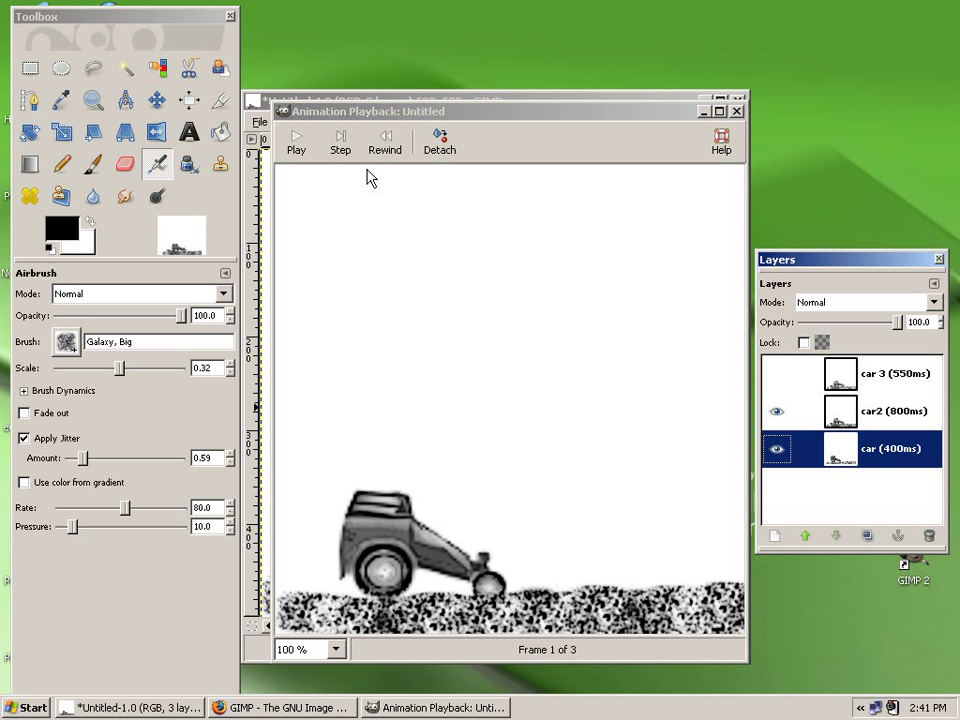
left_click(418, 147)
left_click(443, 145)
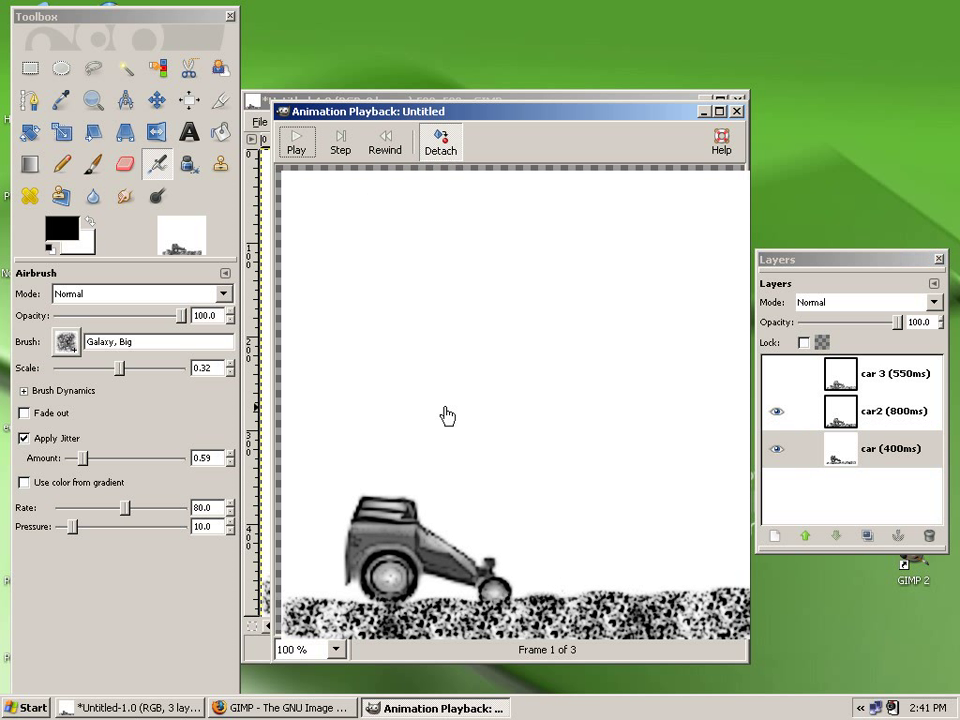
left_click_drag(446, 414, 665, 474)
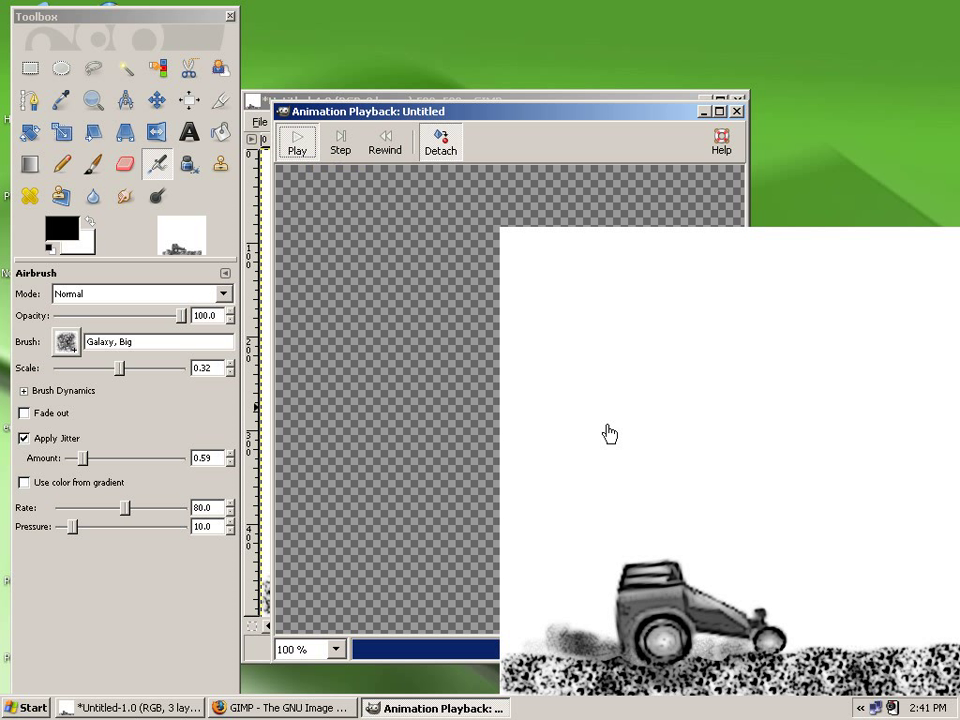
- Reattach the animation preview to its playback window, set the preview zoom to 50 %, and close Animation Playback
left_click(441, 148)
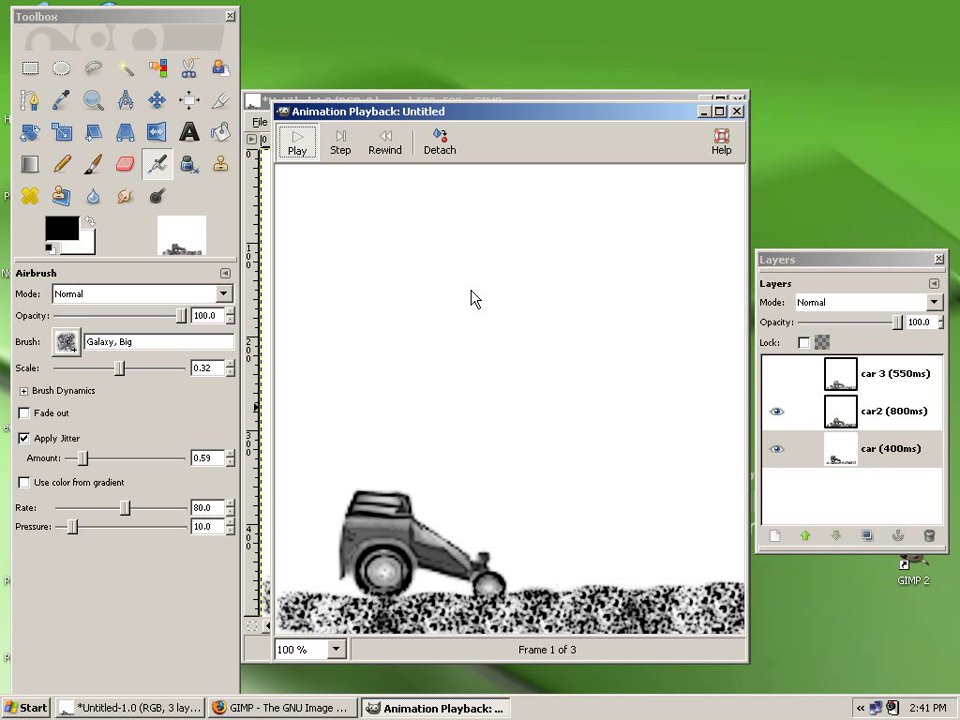
left_click(336, 652)
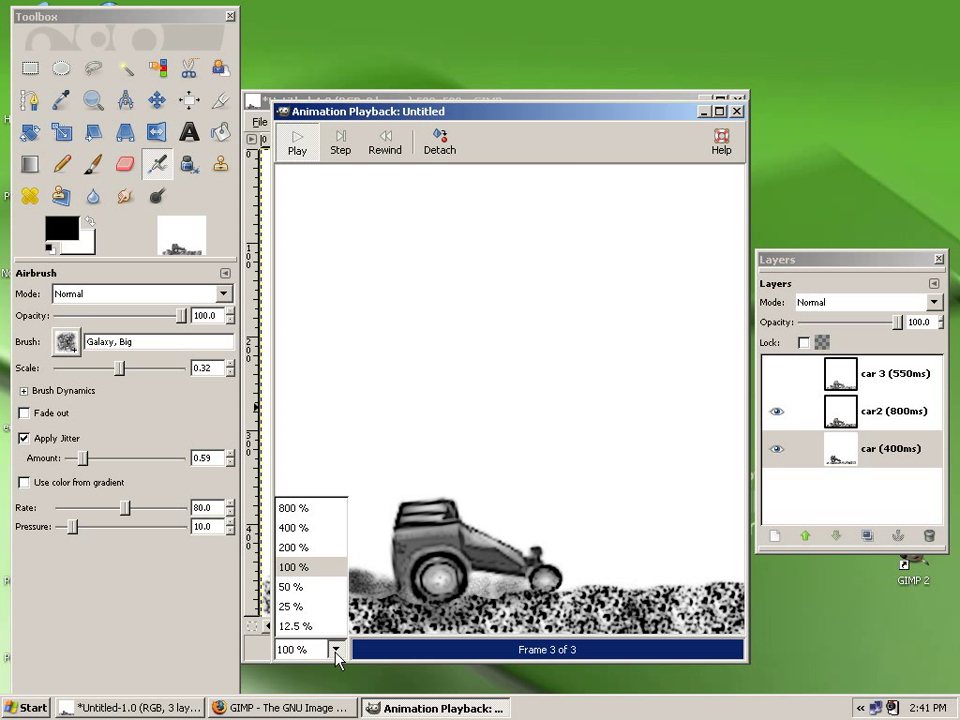
left_click(320, 590)
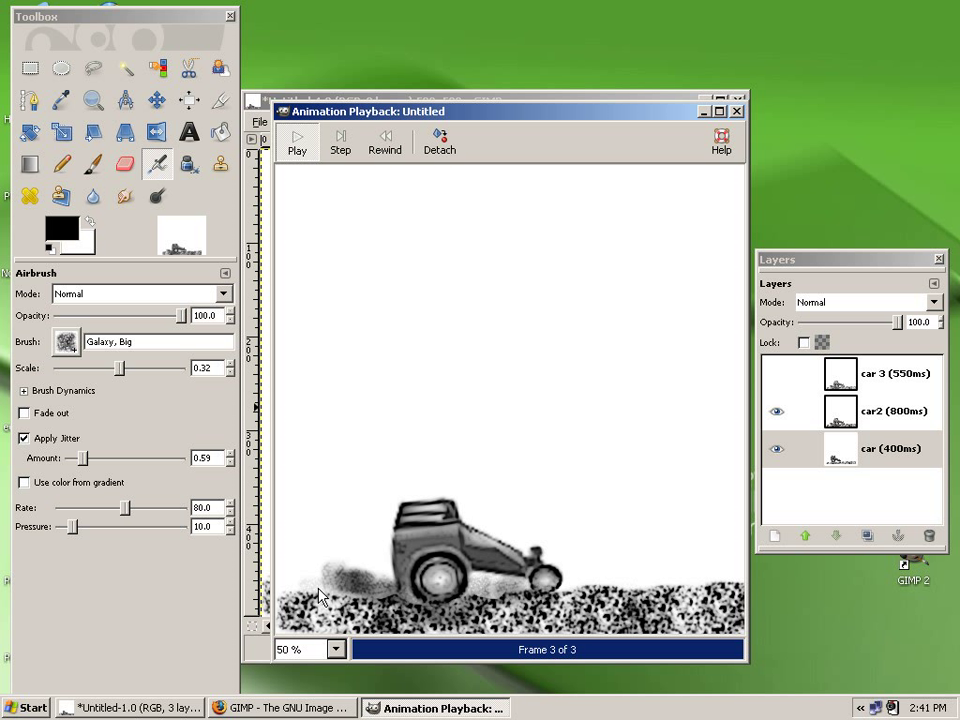
left_click(735, 112)
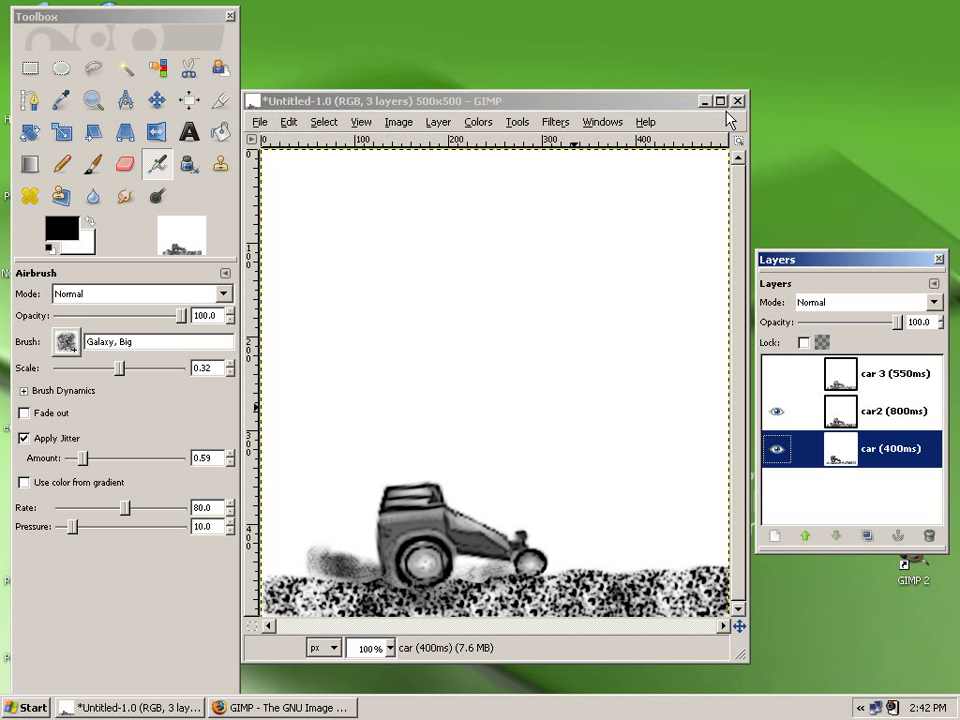
- Move the Layers dialog over the image, and make the car 3 (550ms) layer visible and active
left_click_drag(827, 259, 573, 265)
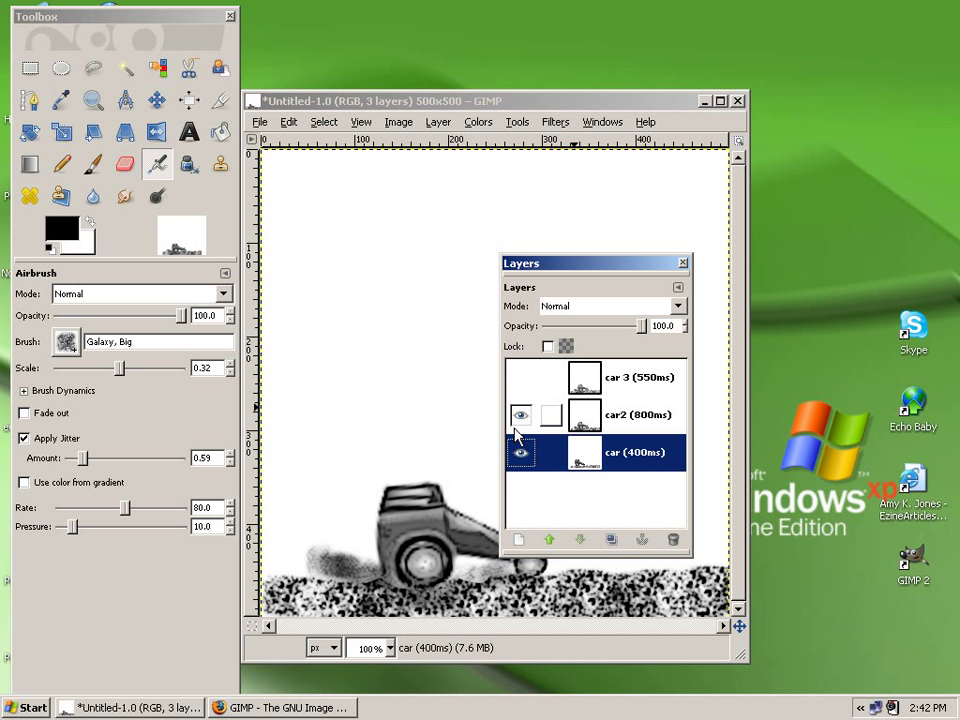
left_click(520, 378)
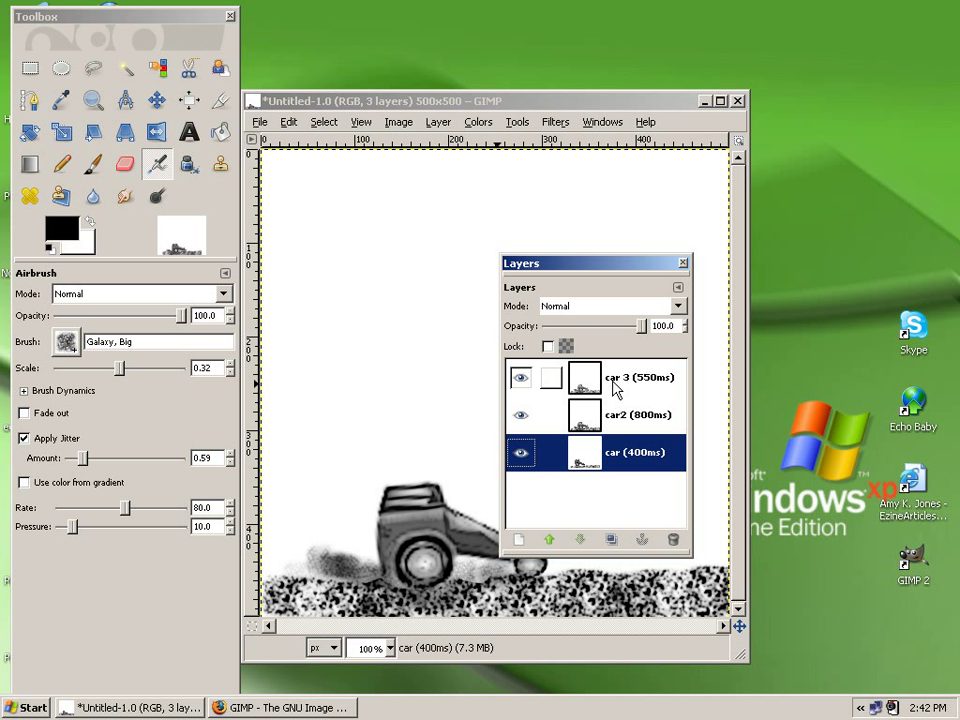
left_click(614, 386)
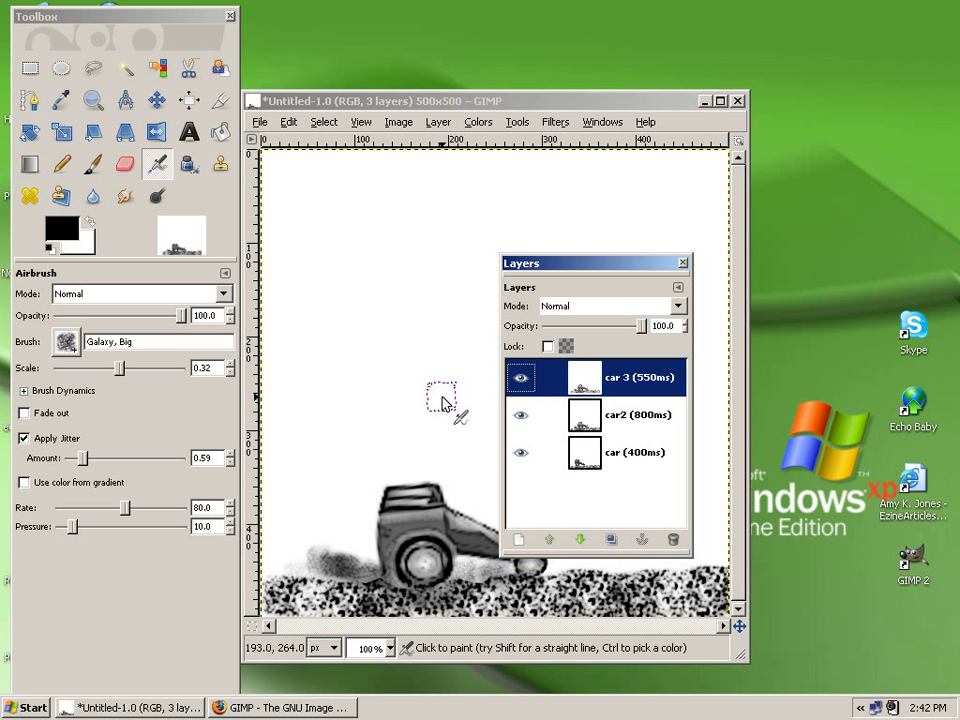
- Switch to the GIMP website in Mozilla Firefox
key("alt+Tab")
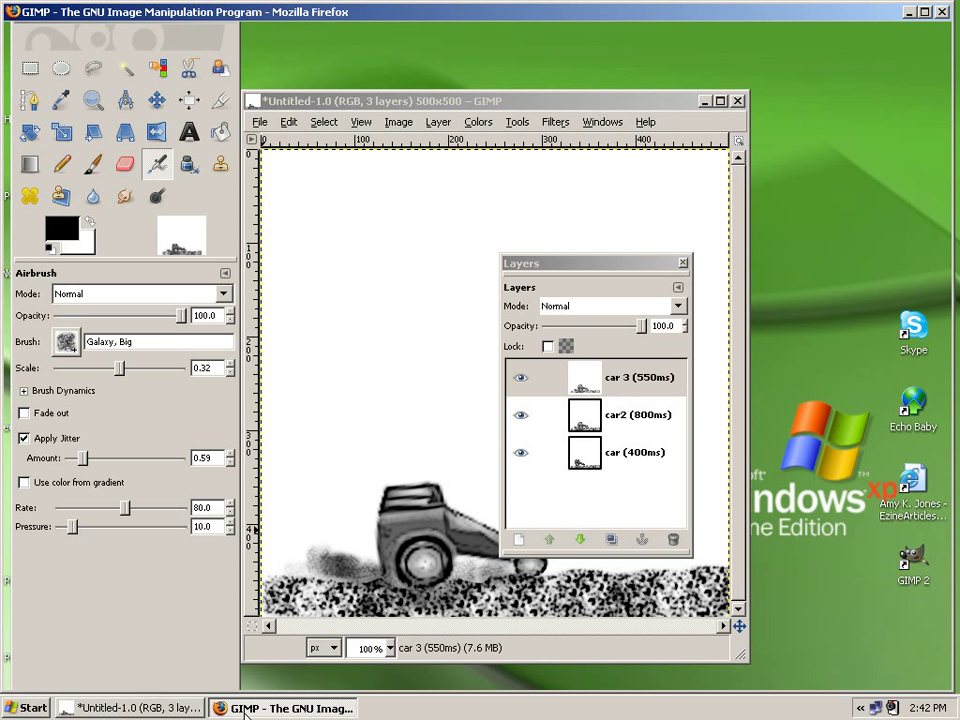